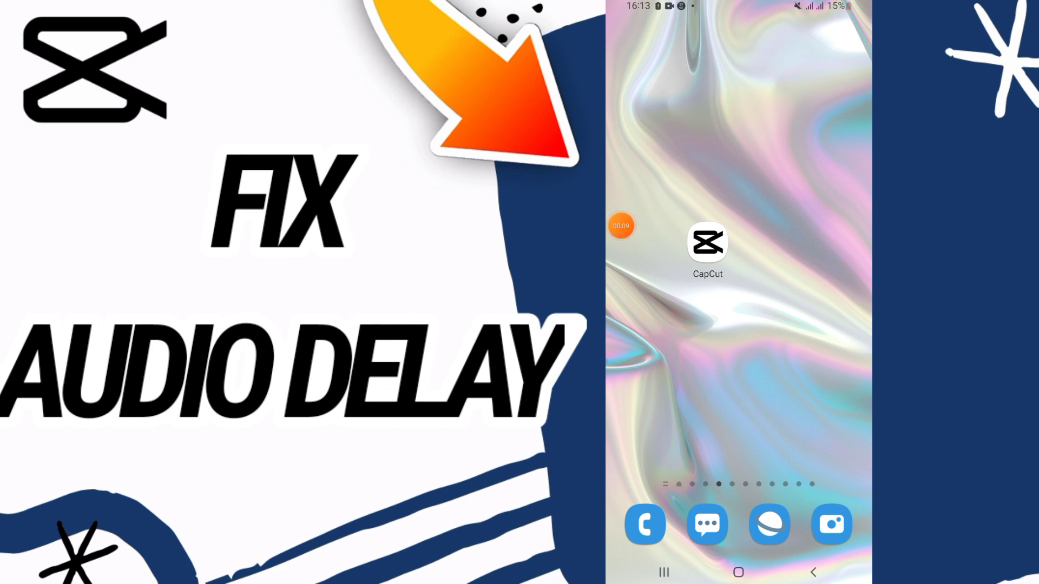
Swipe up on the home screen to show the full app drawer
{"action": "left_click_drag", "start_coordinate": [738, 447], "coordinate": [739, 202]}
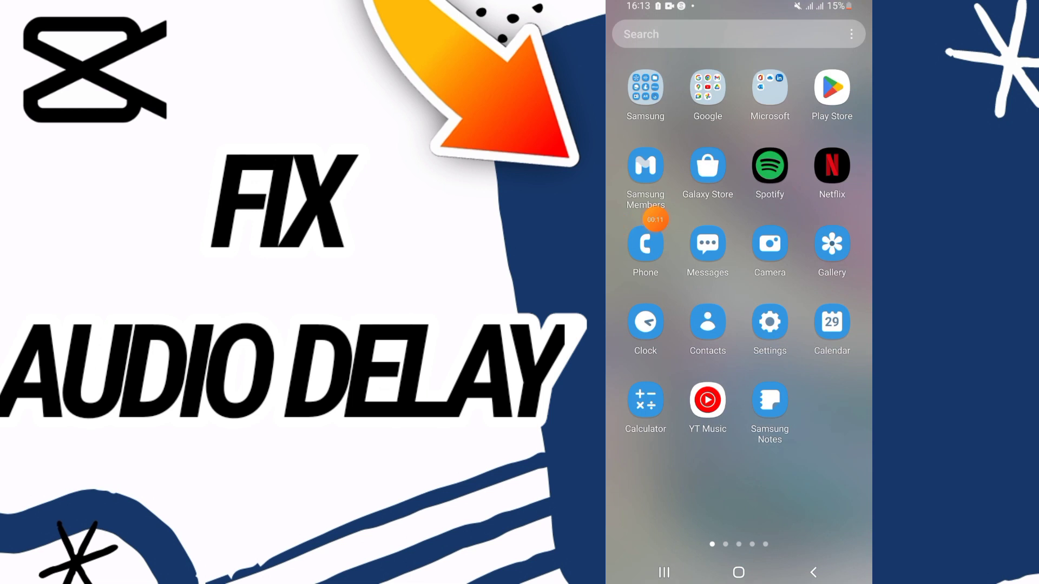
Find CapCut by searching 'cap' in Settings > Apps and clear all its stored data
{"action": "left_click", "coordinate": [769, 322]}
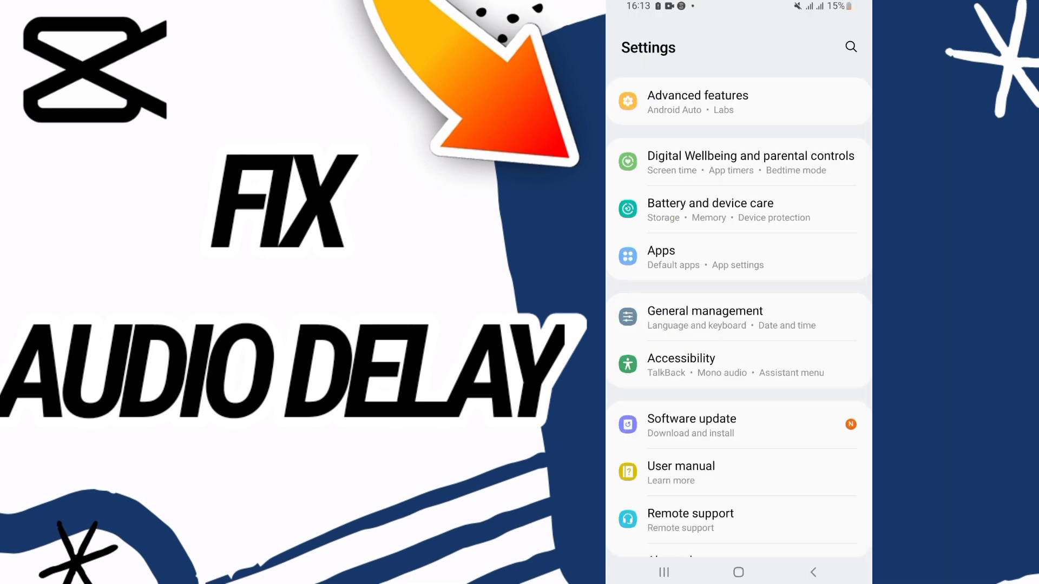
{"action": "left_click", "coordinate": [714, 266]}
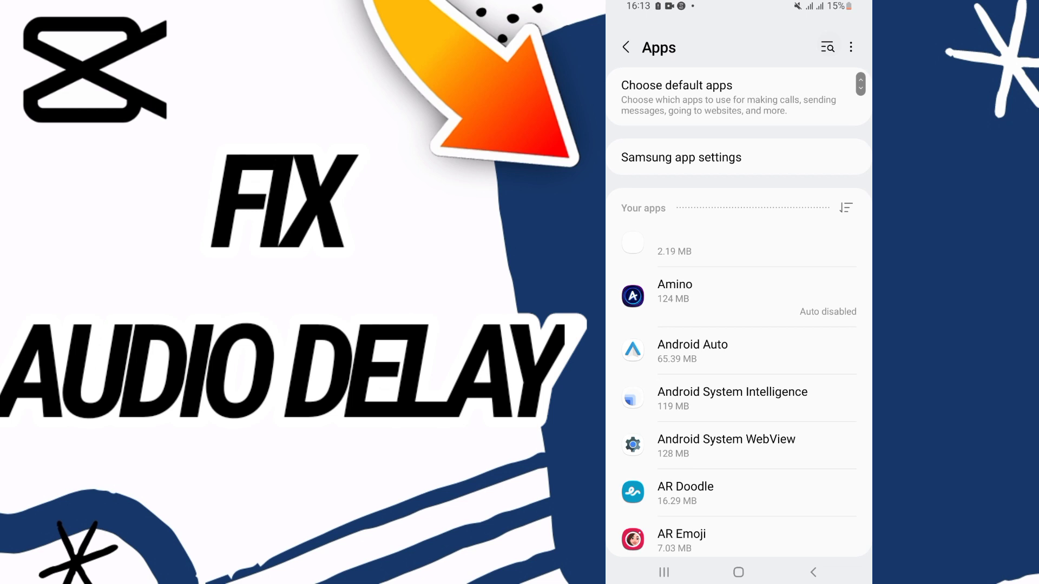
{"action": "left_click", "coordinate": [827, 47]}
{"action": "type", "text": "cap"}
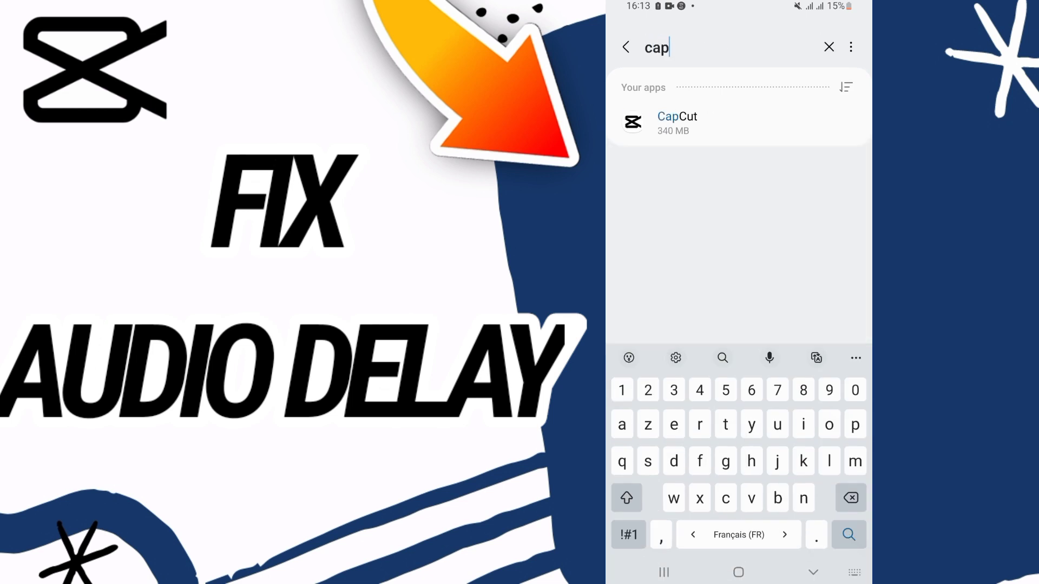
{"action": "left_click", "coordinate": [676, 122]}
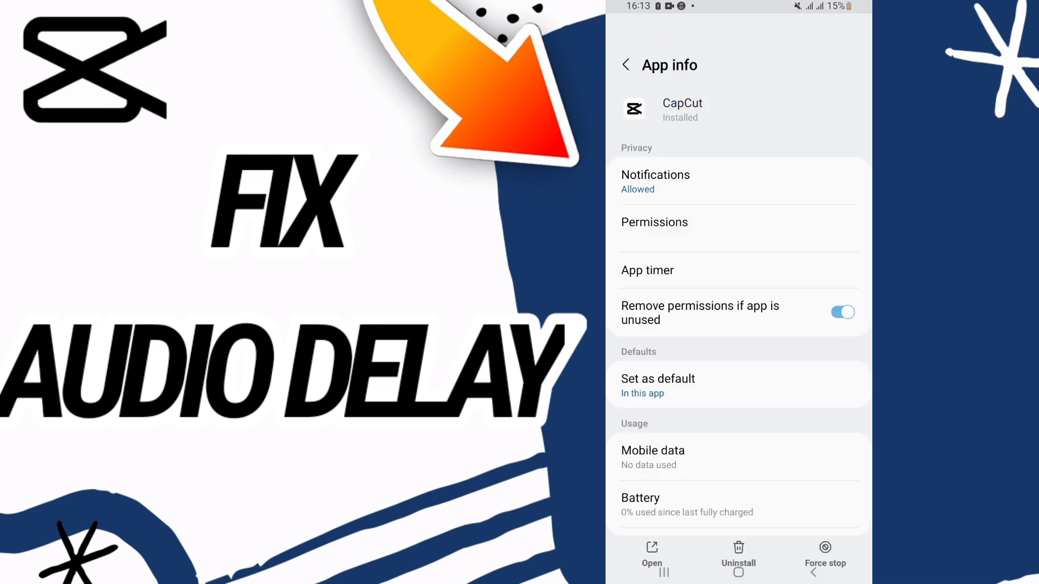
{"action": "scroll", "coordinate": [738, 324], "scroll_direction": "down", "scroll_amount": 3}
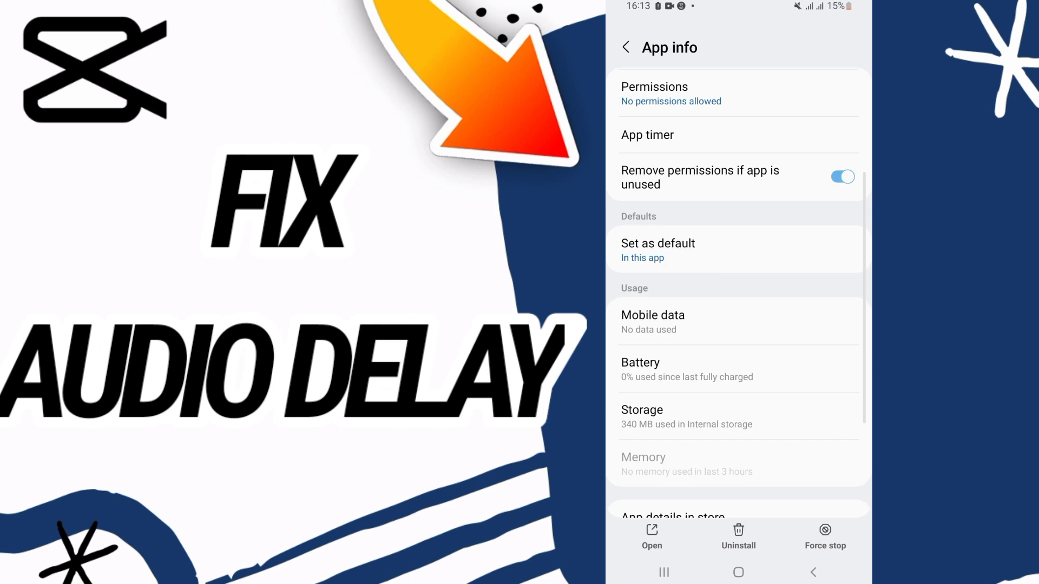
{"action": "left_click", "coordinate": [649, 417]}
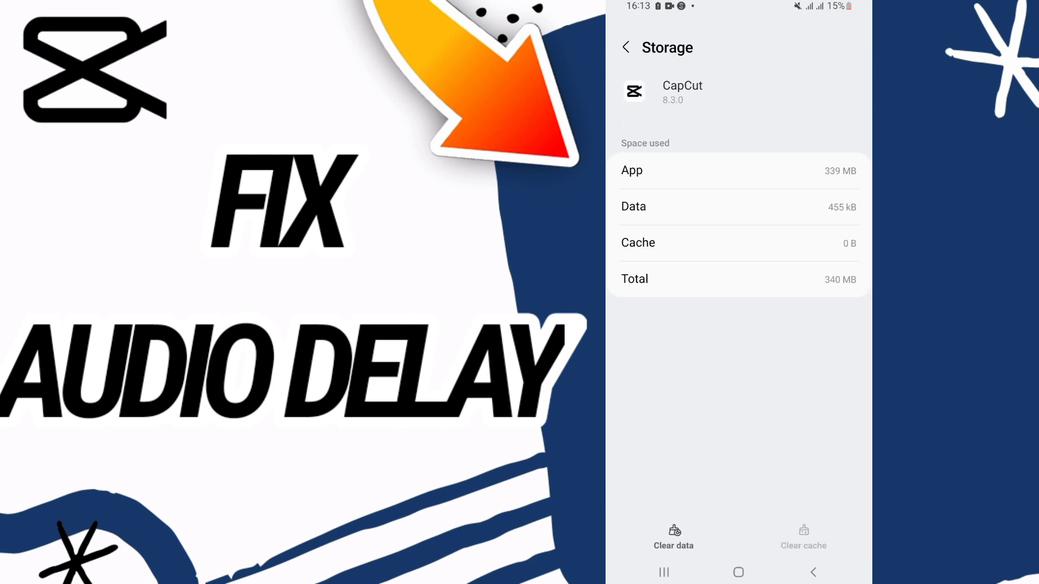
{"action": "left_click", "coordinate": [674, 537]}
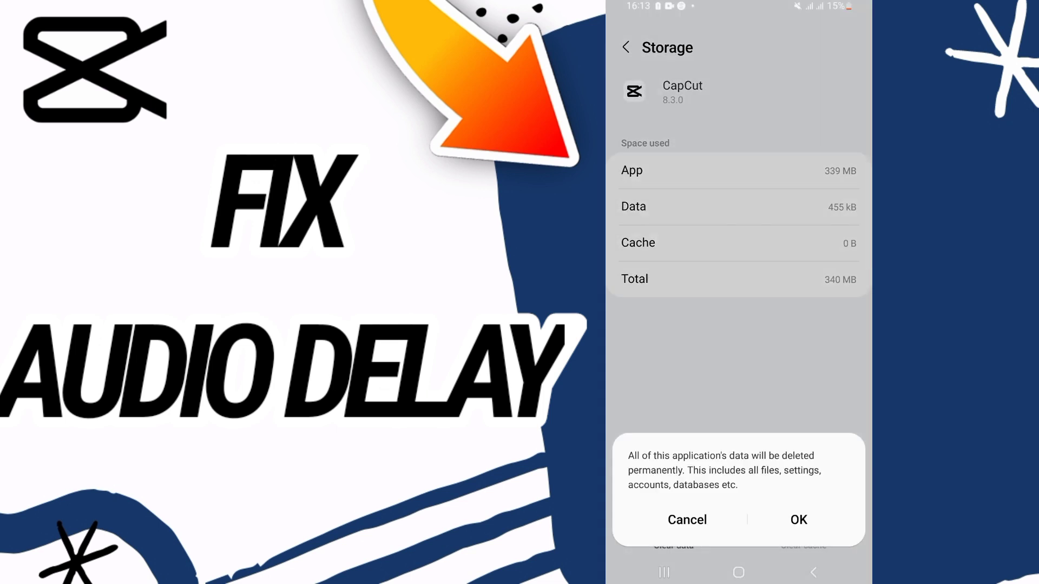
{"action": "left_click", "coordinate": [687, 520]}
Force-stop CapCut from its app info page
{"action": "left_click", "coordinate": [813, 572]}
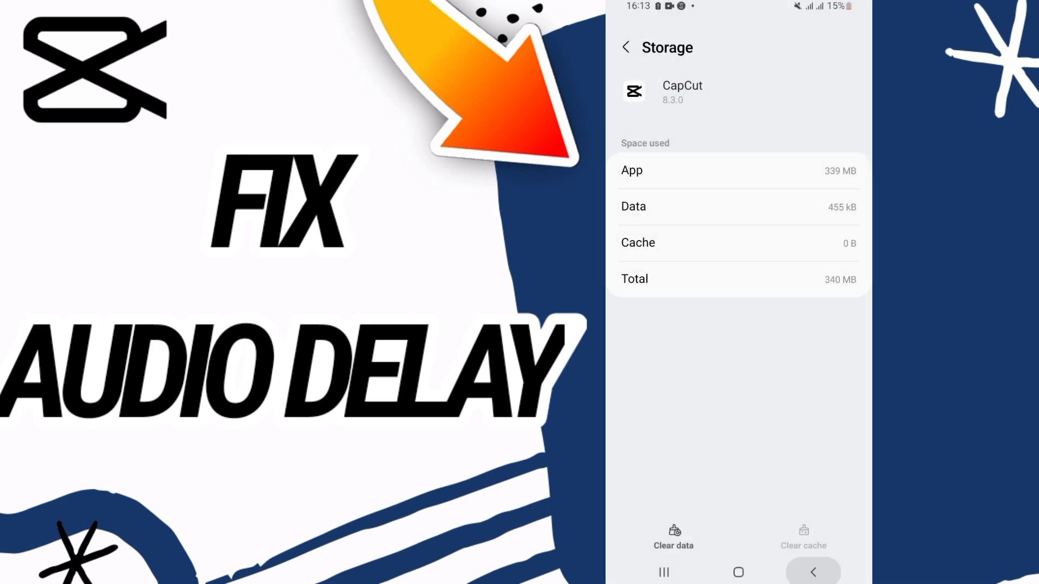
{"action": "left_click", "coordinate": [824, 536]}
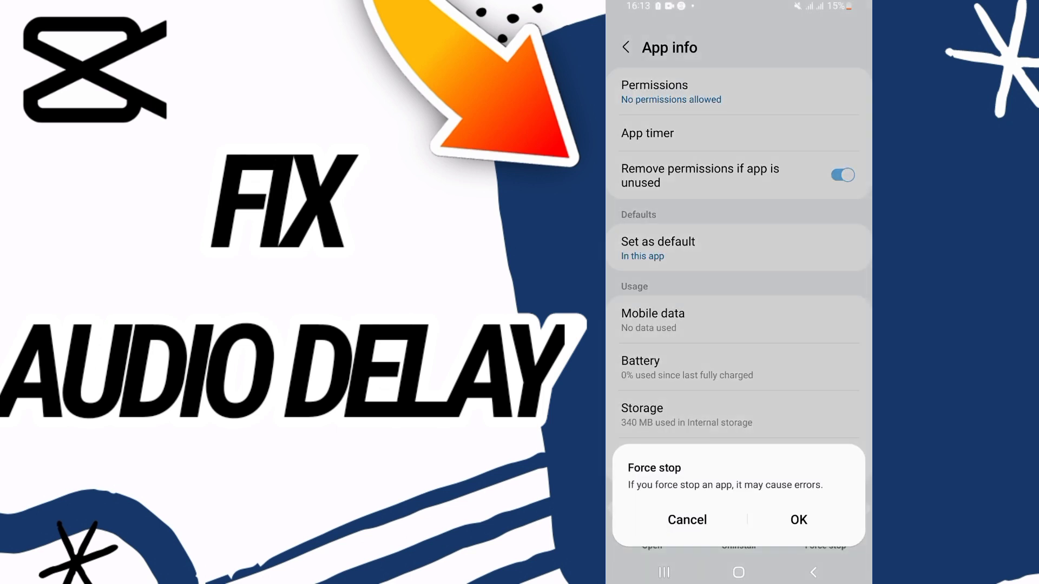
{"action": "left_click", "coordinate": [798, 519]}
{"action": "scroll", "coordinate": [739, 292], "scroll_direction": "down", "scroll_amount": 2}
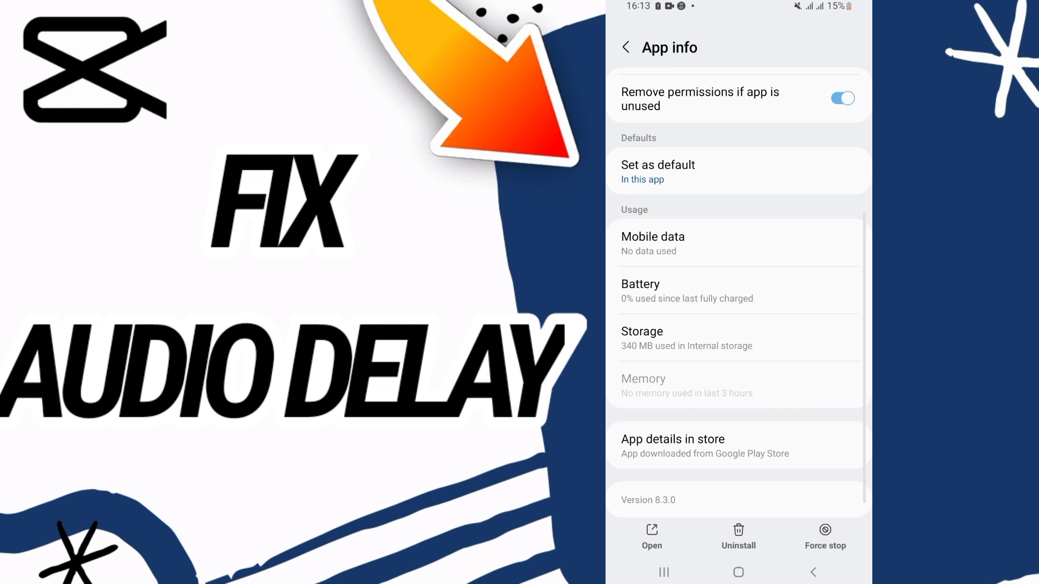
{"action": "scroll", "coordinate": [739, 293], "scroll_direction": "up", "scroll_amount": 3}
{"action": "scroll", "coordinate": [738, 293], "scroll_direction": "down", "scroll_amount": 1}
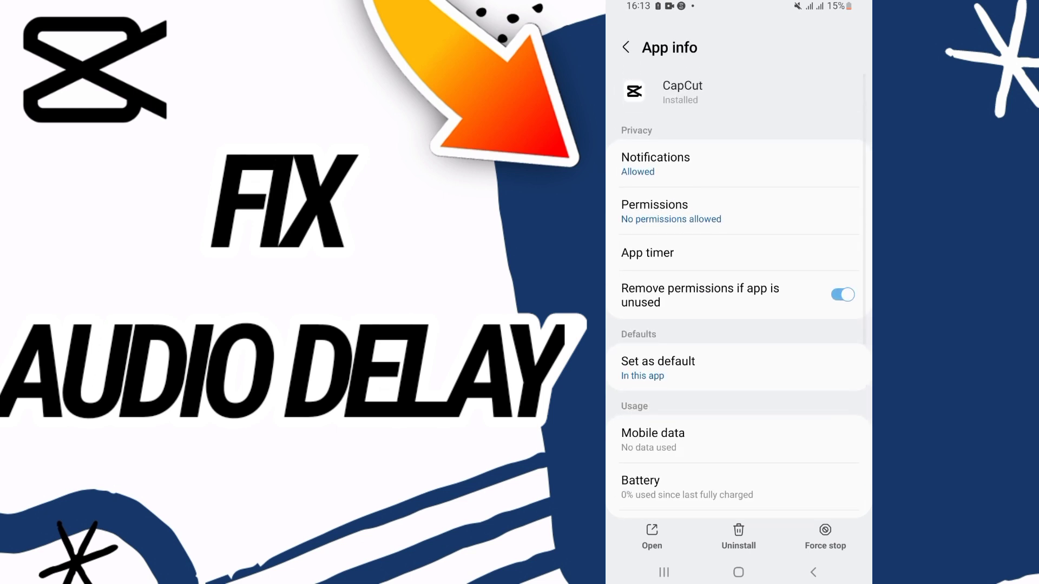
{"action": "scroll", "coordinate": [738, 292], "scroll_direction": "down", "scroll_amount": 3}
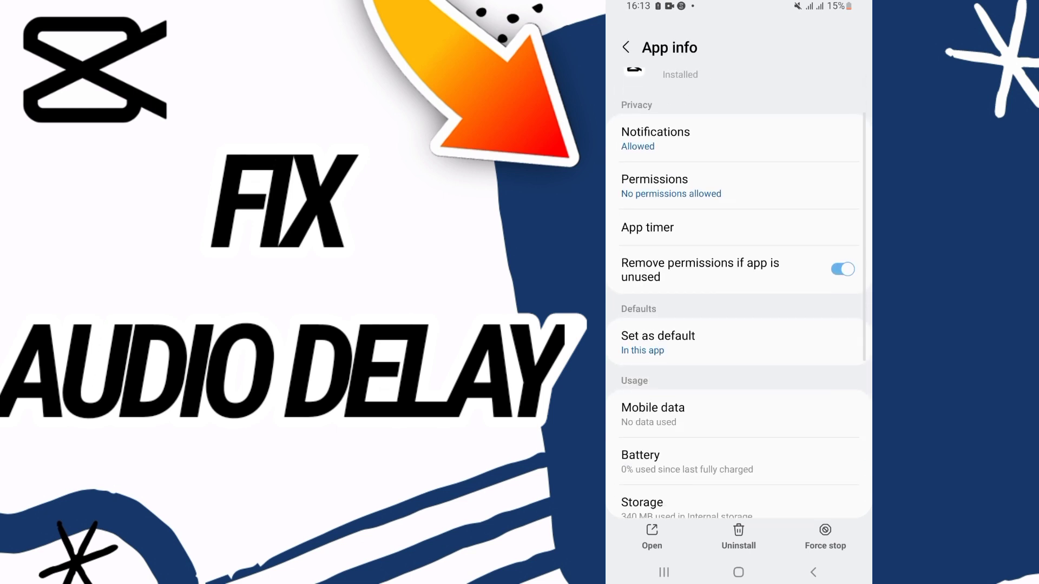
Select Optimized as CapCut's battery usage option
{"action": "left_click", "coordinate": [697, 395]}
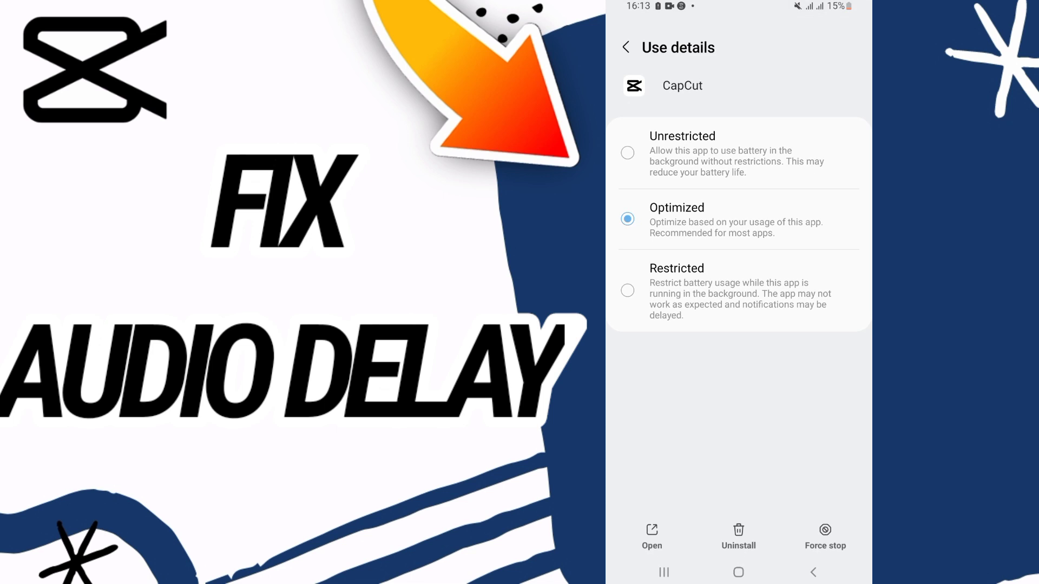
{"action": "left_click", "coordinate": [739, 219]}
{"action": "left_click", "coordinate": [813, 572]}
Check that Microphone is not allowed in CapCut's permissions, then go to the home screen
{"action": "left_click", "coordinate": [654, 120]}
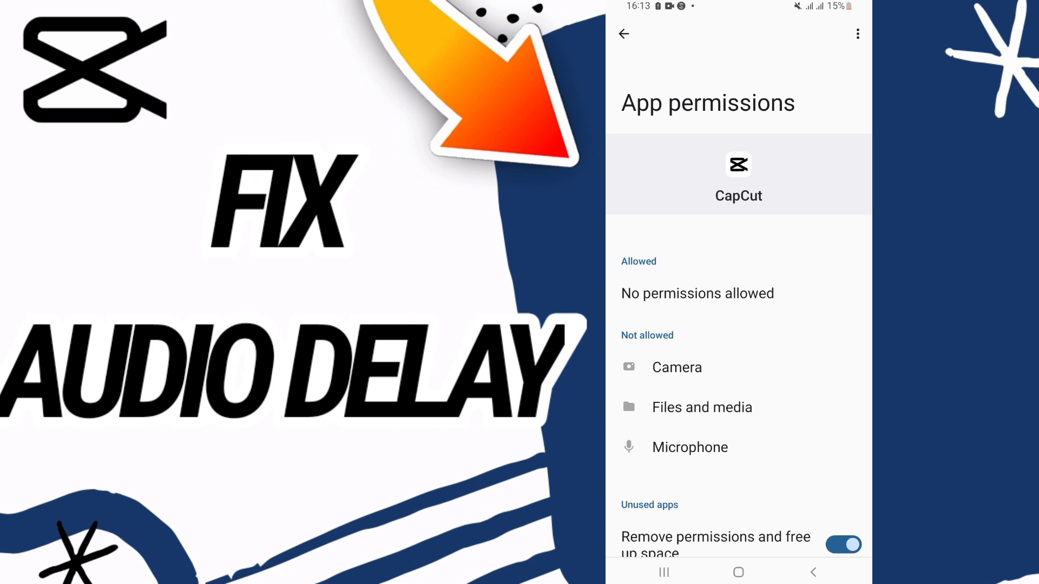
{"action": "left_click", "coordinate": [738, 572]}
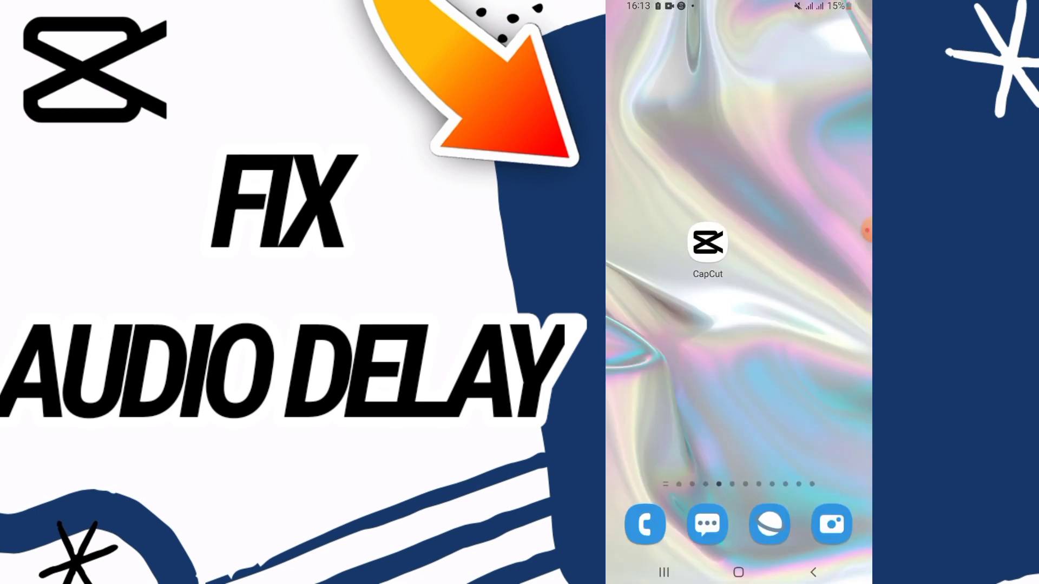